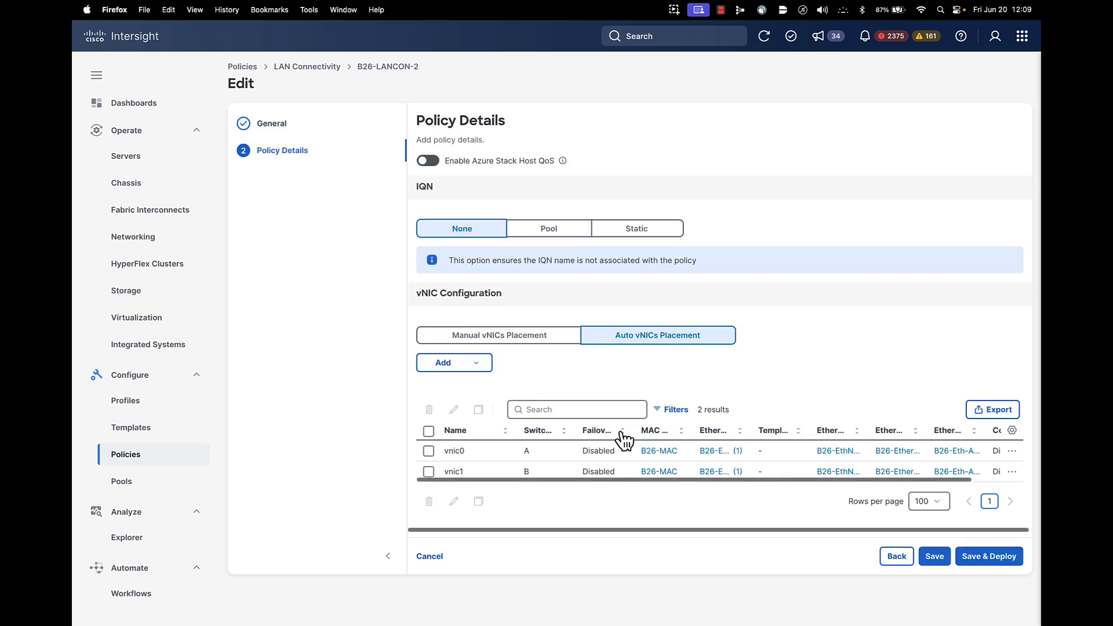
- Open vnic0 for editing and bring up the VLAN settings of its Ethernet Network Group policy B26-ENG-Test-2
left_click(429, 451)
left_click(454, 410)
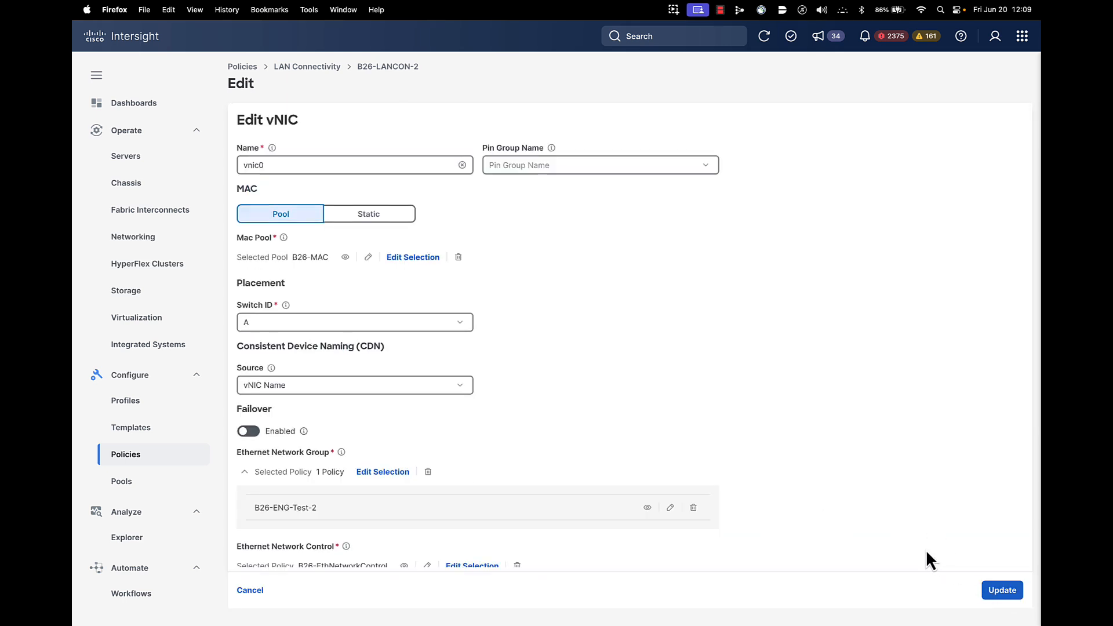
scroll(927, 550, "down", 2)
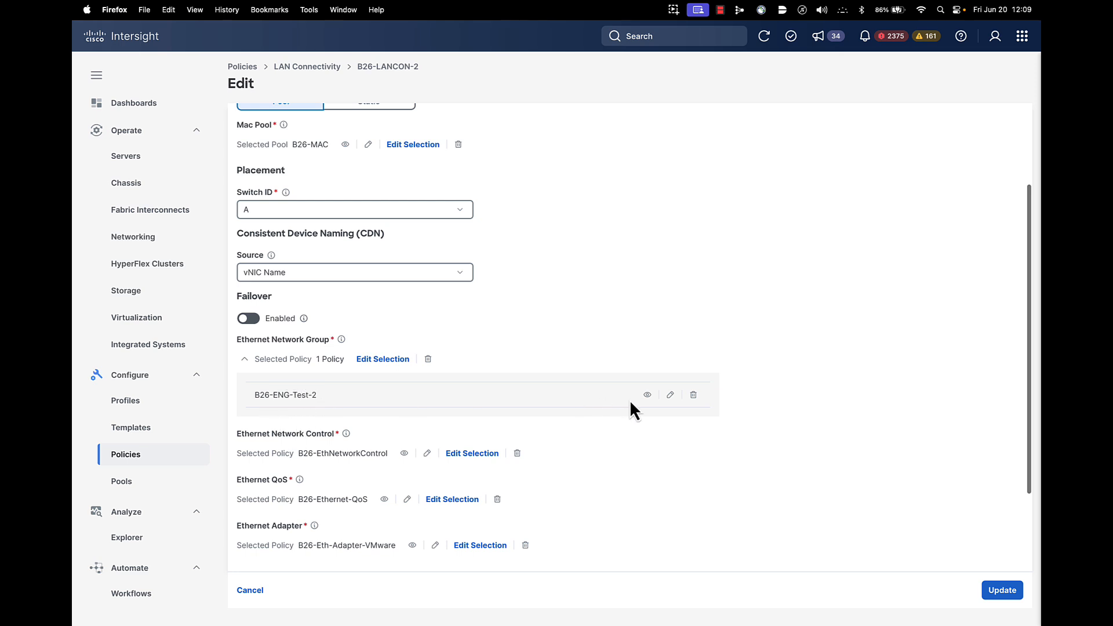
left_click(670, 397)
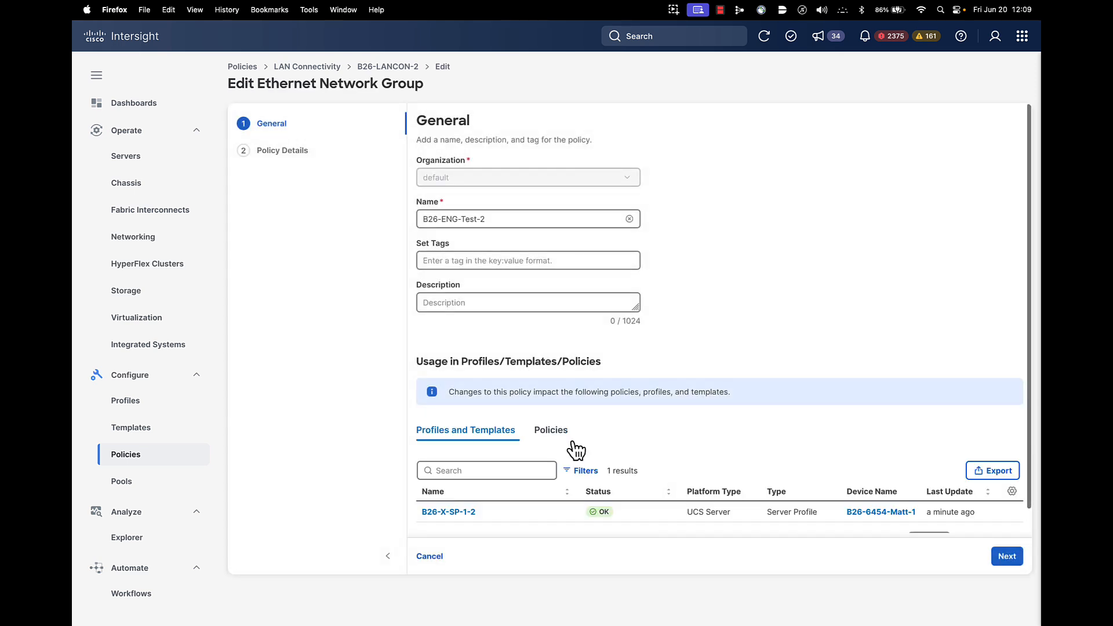
scroll(574, 447, "down", 1)
left_click(1007, 556)
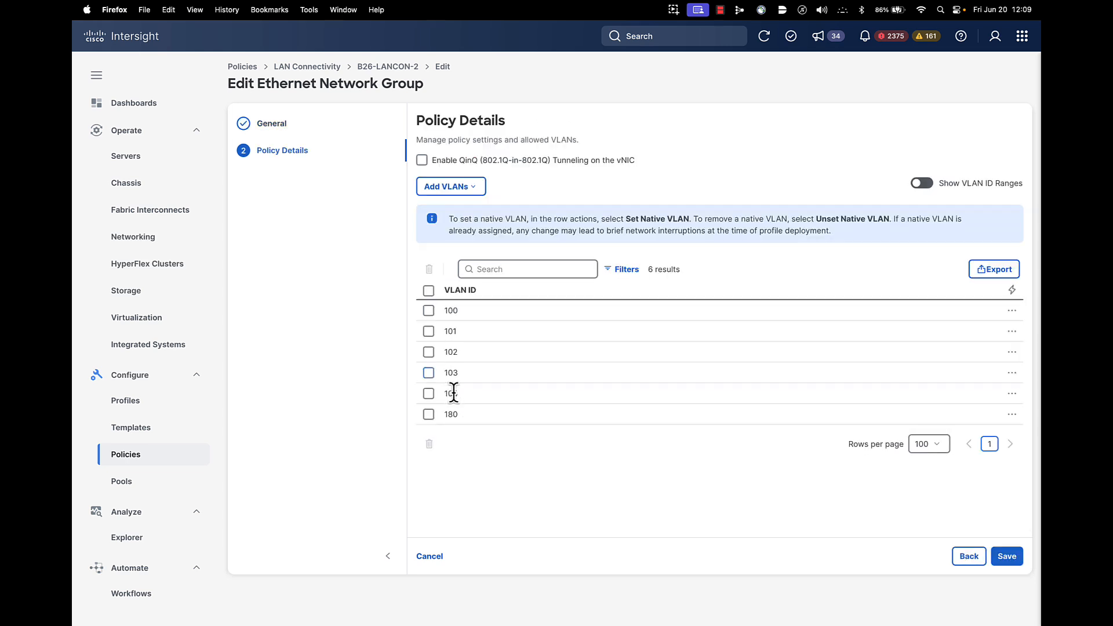
- Manually add VLAN 105 to the B26-ENG-Test-2 policy and save the policy
left_click(444, 187)
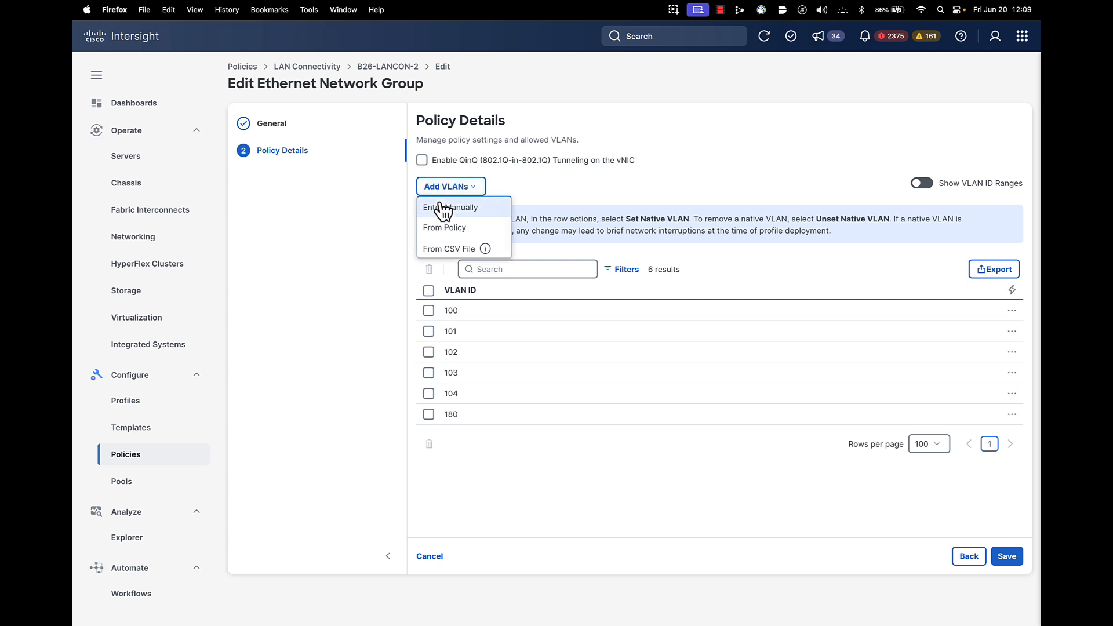
left_click(442, 209)
left_click(440, 328)
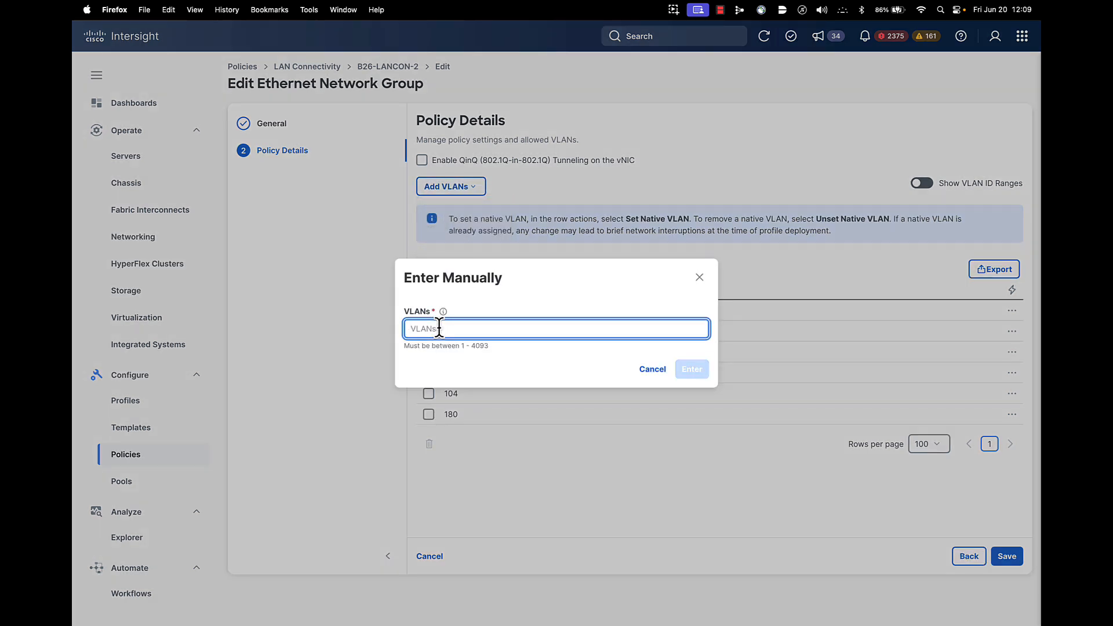
type("105")
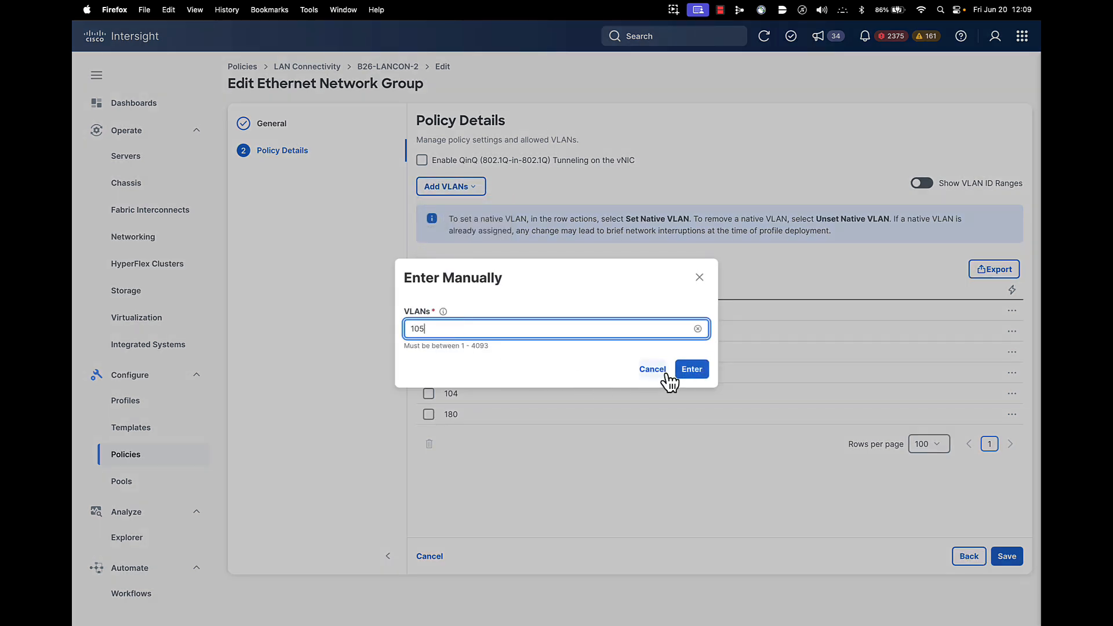
left_click(693, 381)
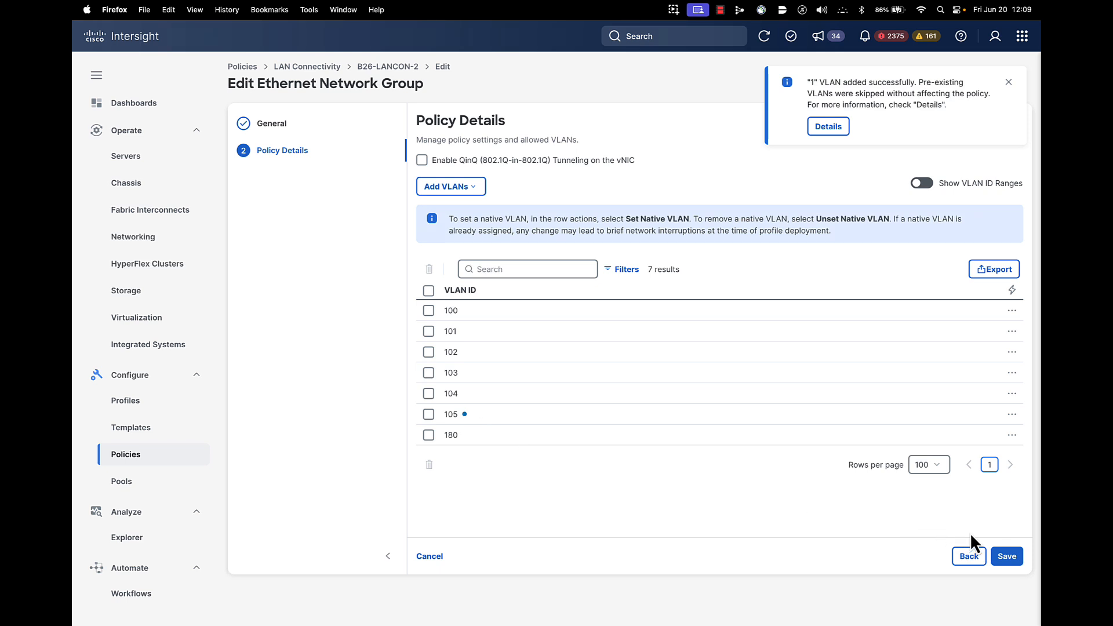
left_click(1007, 556)
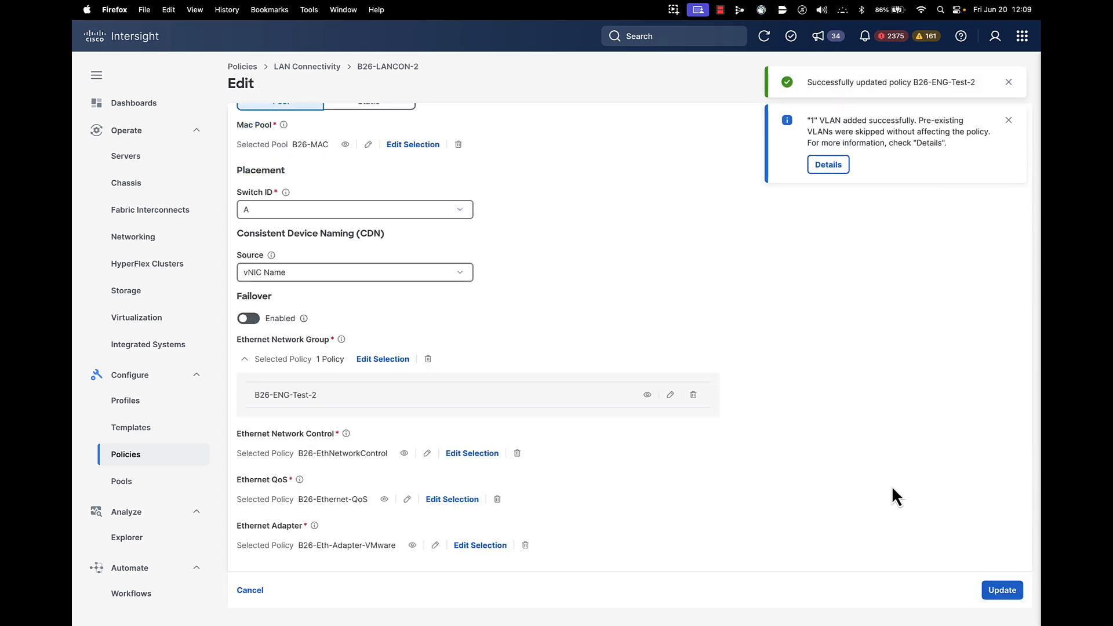
- Update vnic0 and save the B26-LANCON-2 policy, proceeding to deployment of its associated server profile
left_click(1003, 591)
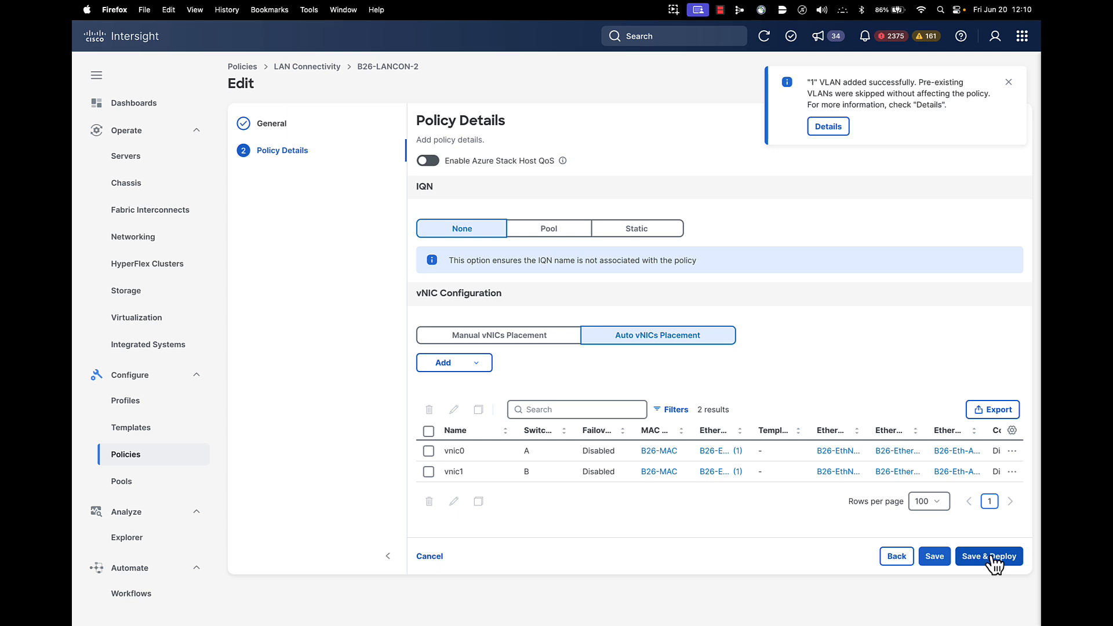
left_click(993, 557)
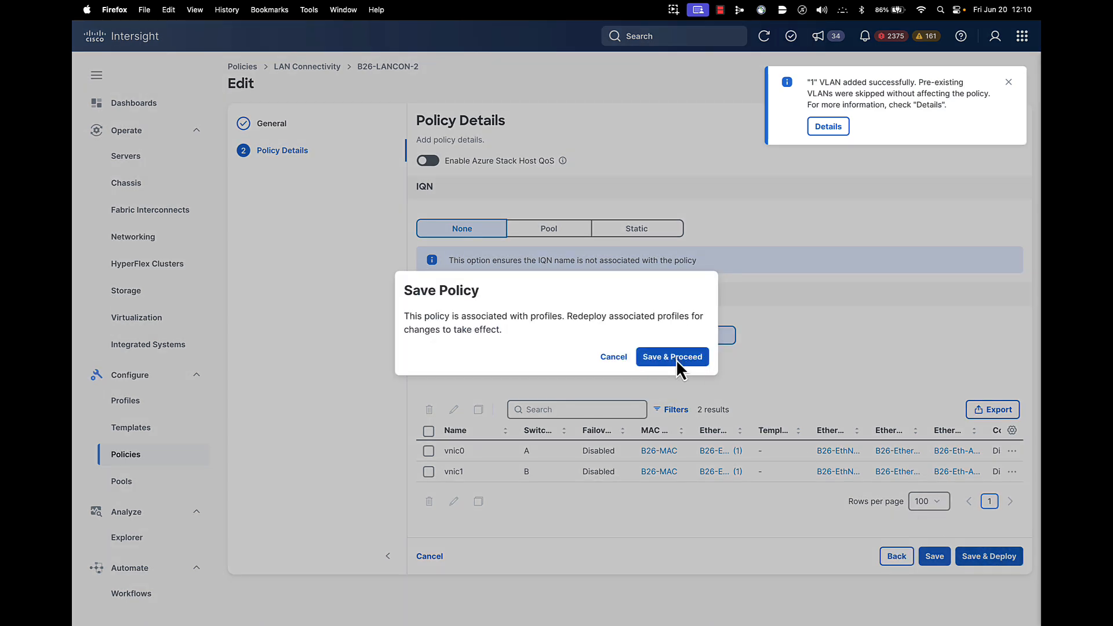
left_click(673, 357)
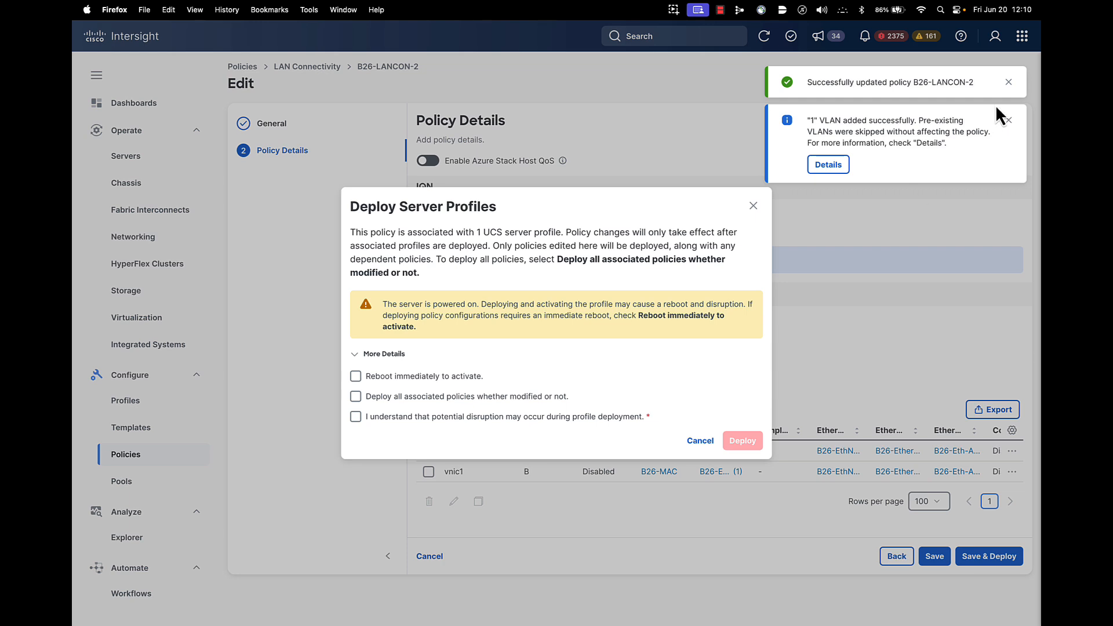
- Deploy the associated server profile with immediate reboot to activate, acknowledging the potential disruption, and dismiss the notifications
left_click(1009, 120)
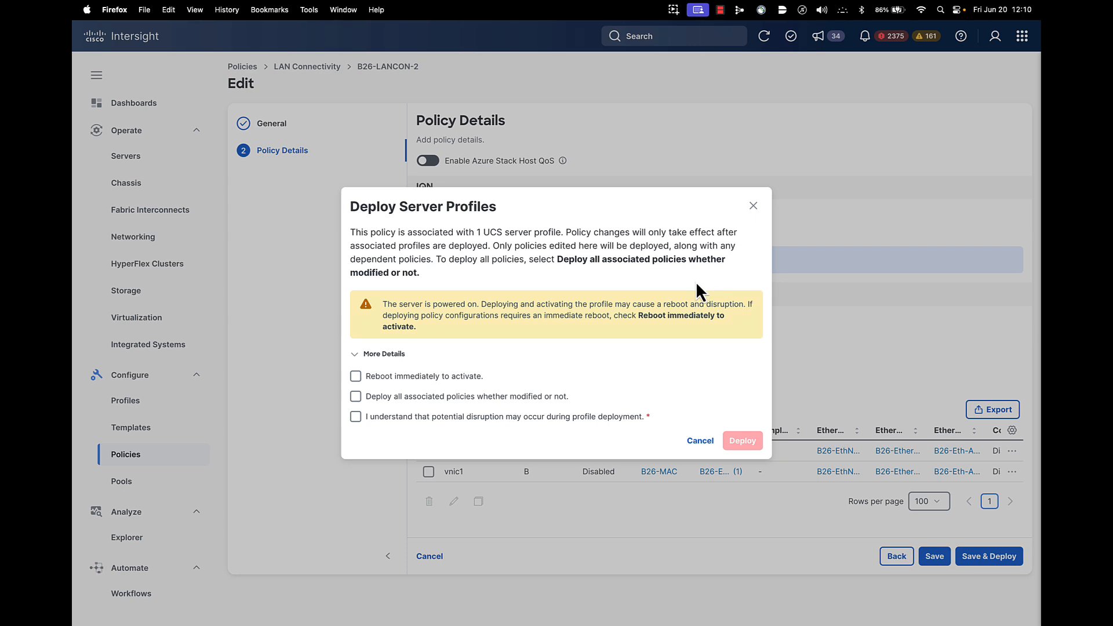
left_click(356, 378)
left_click(356, 417)
left_click(743, 443)
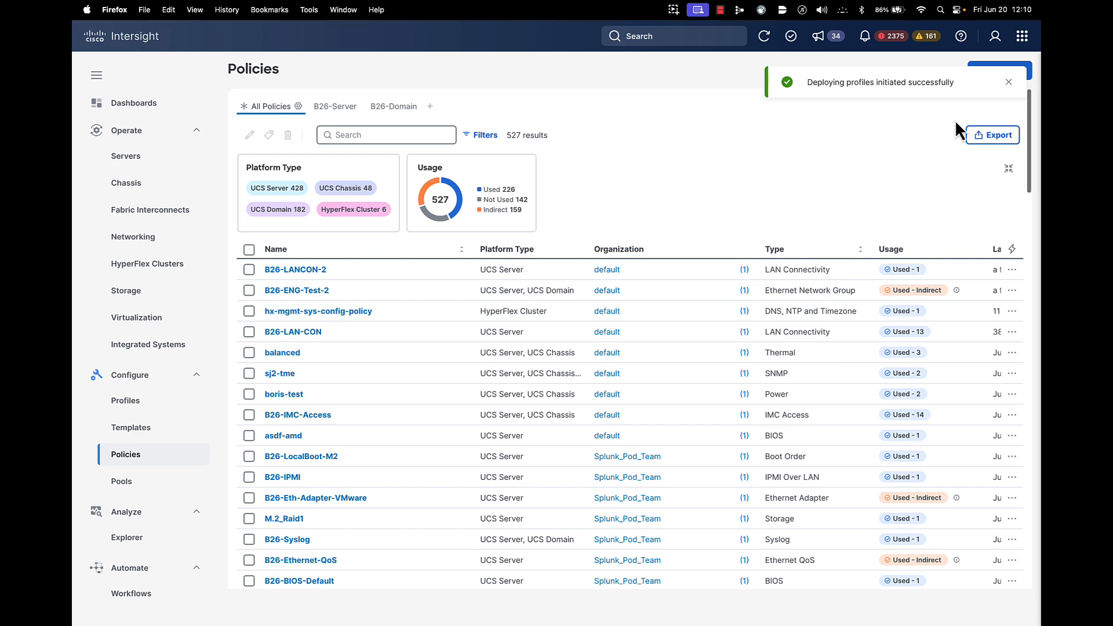
left_click(1009, 82)
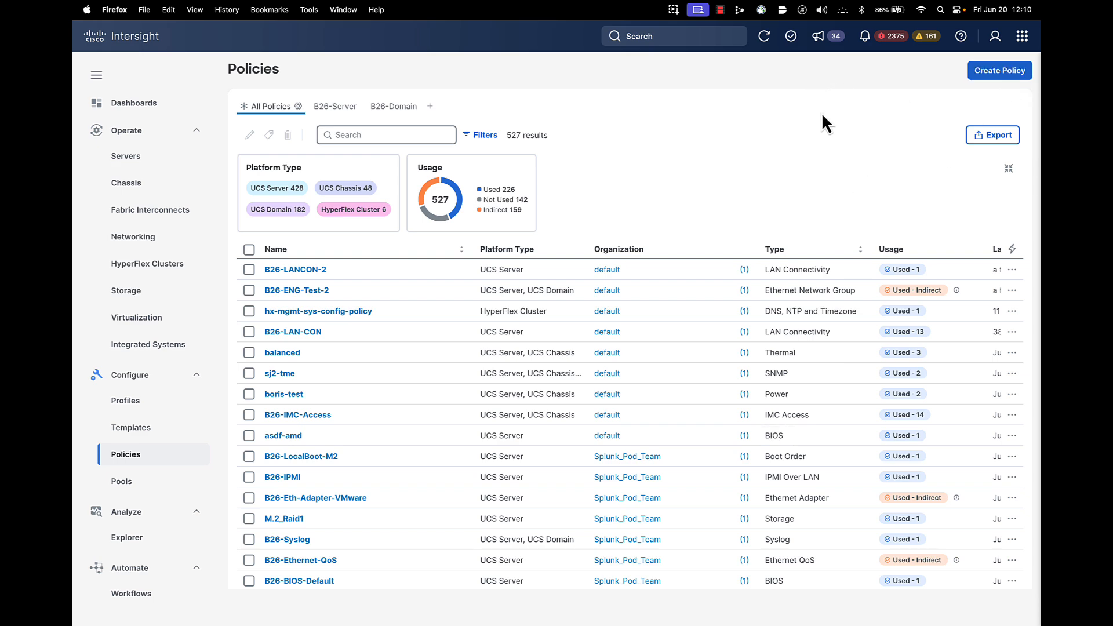
- Review the execution flow of the newest Deploy Server Profile request, and close its details
left_click(778, 41)
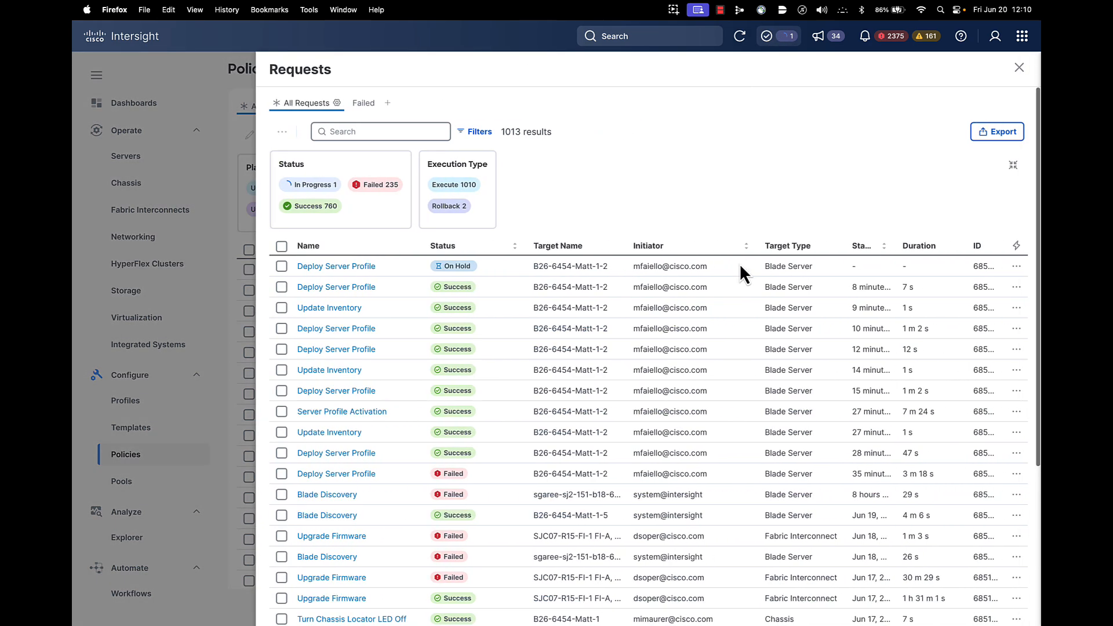
left_click(348, 266)
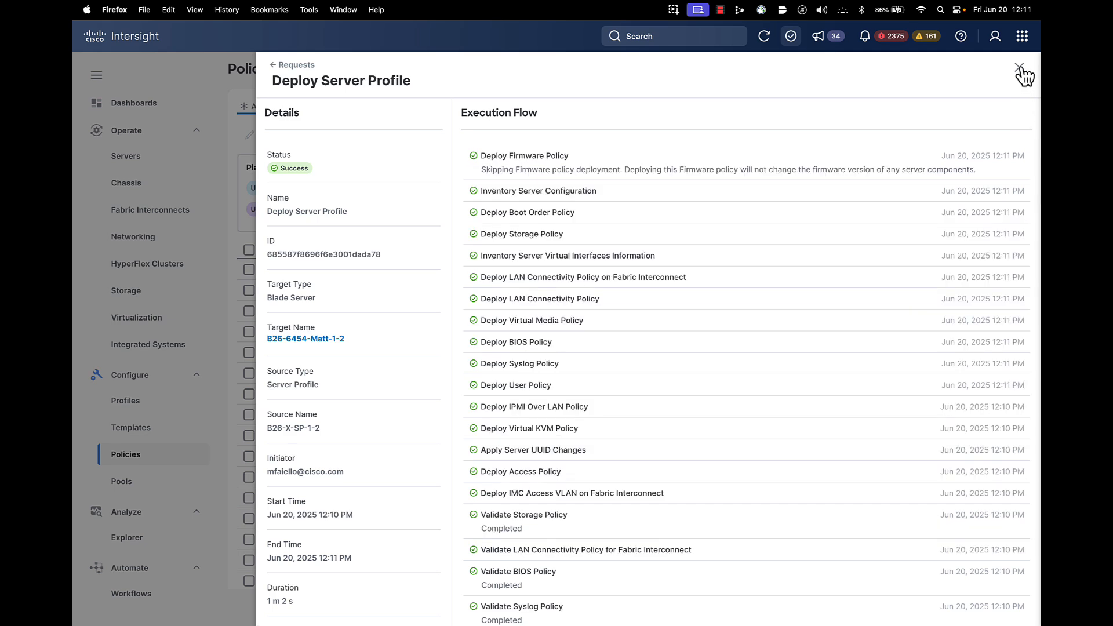
left_click(1020, 68)
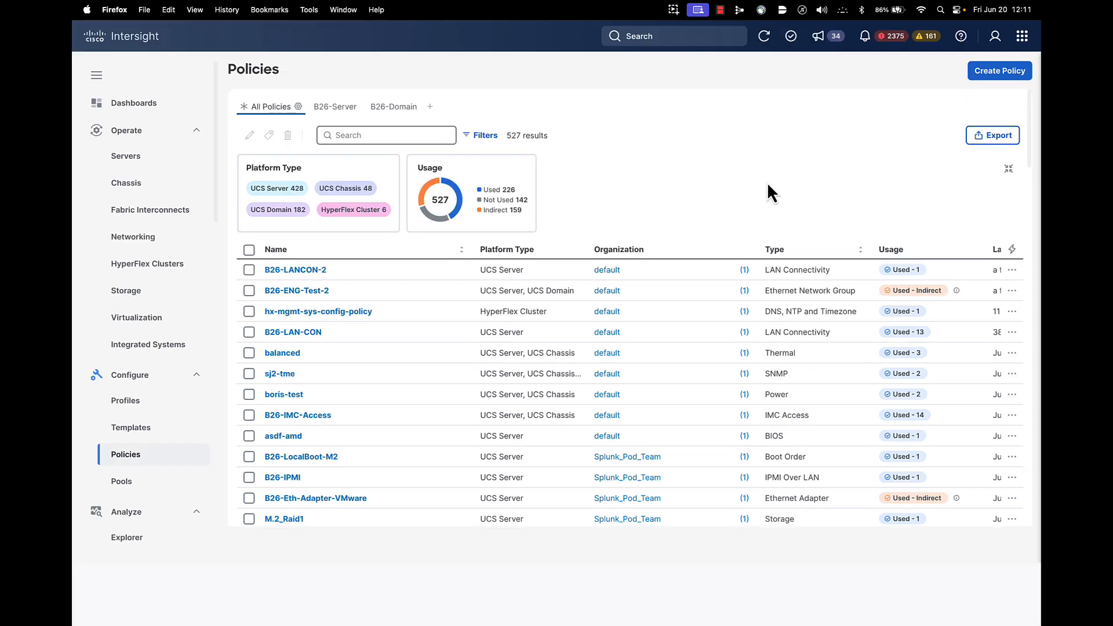
- Check the duration of the latest Deploy Server Profile request in the requests list, and close the list
left_click(792, 39)
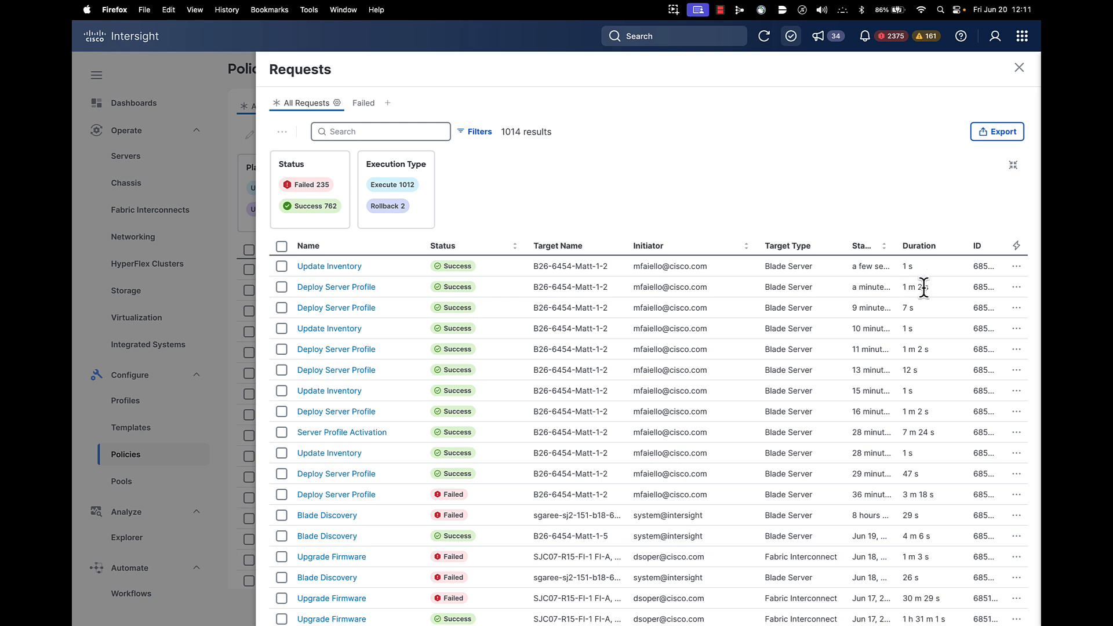
left_click_drag(932, 288, 908, 287)
left_click(1019, 68)
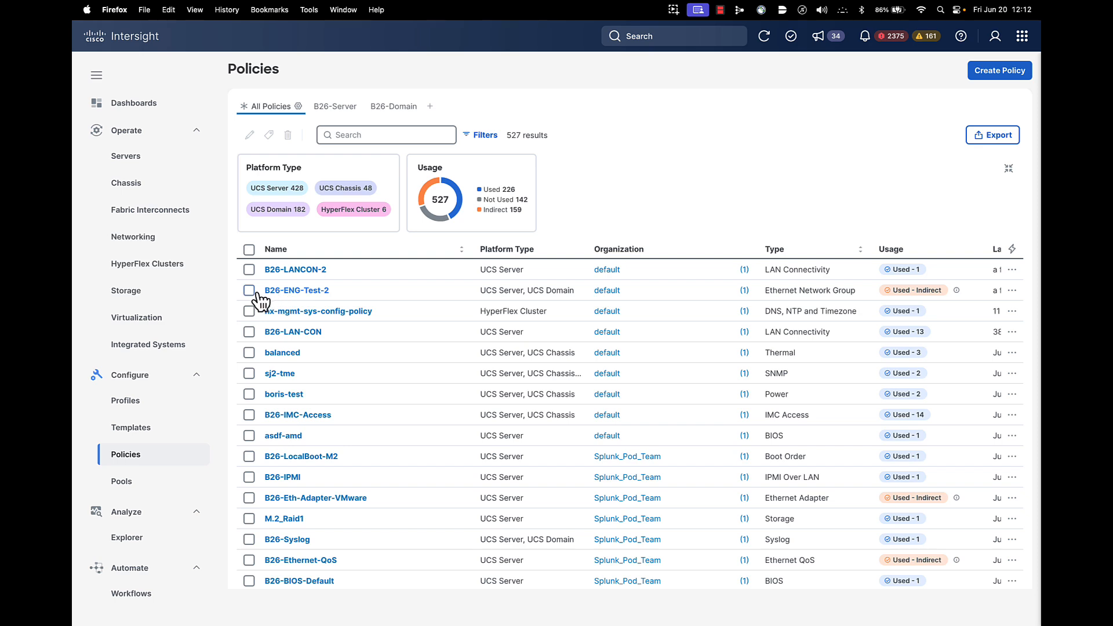
- Refresh the policy list, remove VLAN 105 from the B26-ENG-Test-2 policy, and save the policy
left_click(764, 36)
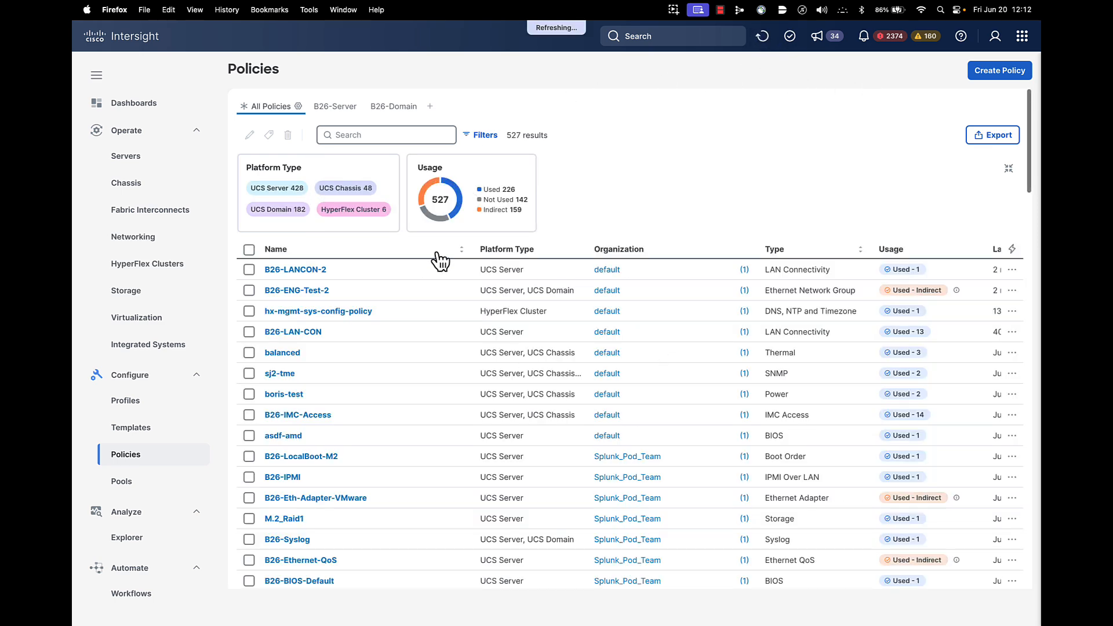
left_click(249, 290)
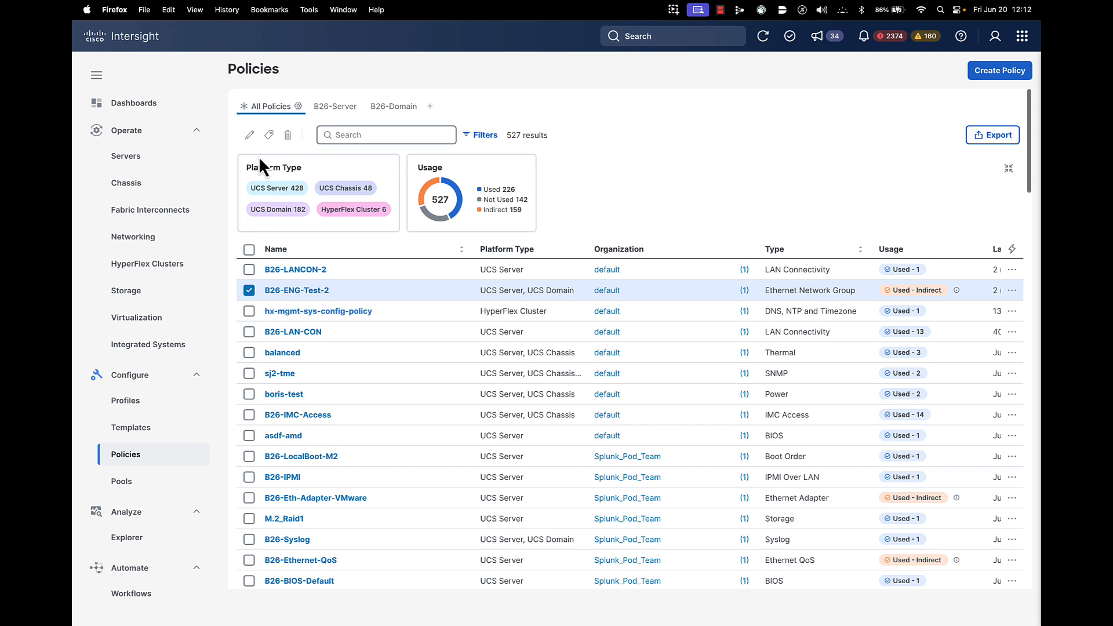
left_click(249, 135)
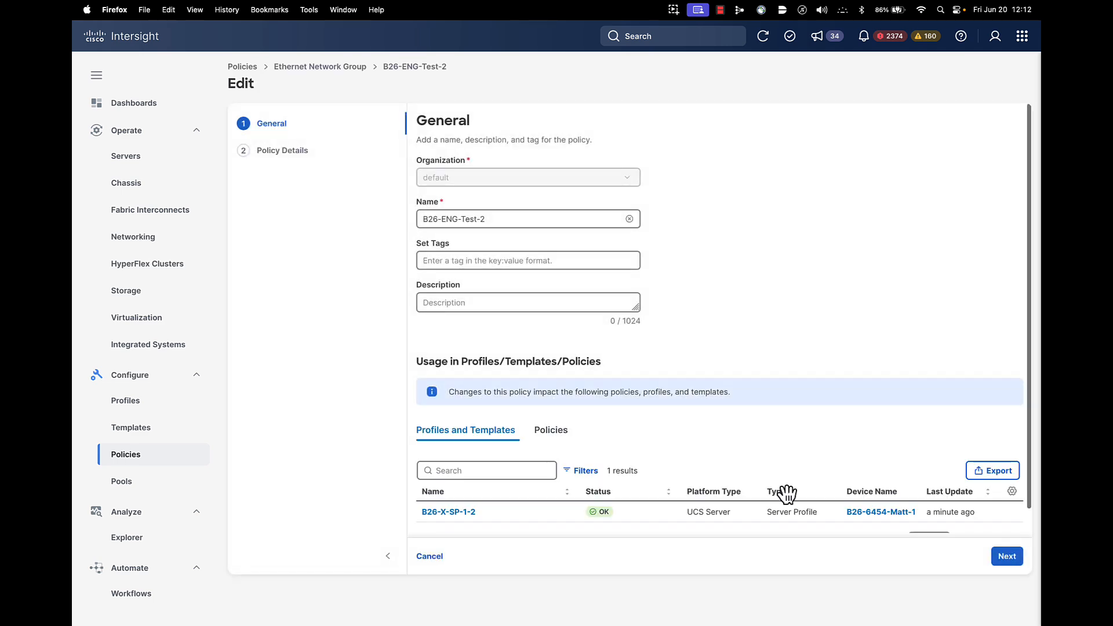
left_click(1007, 555)
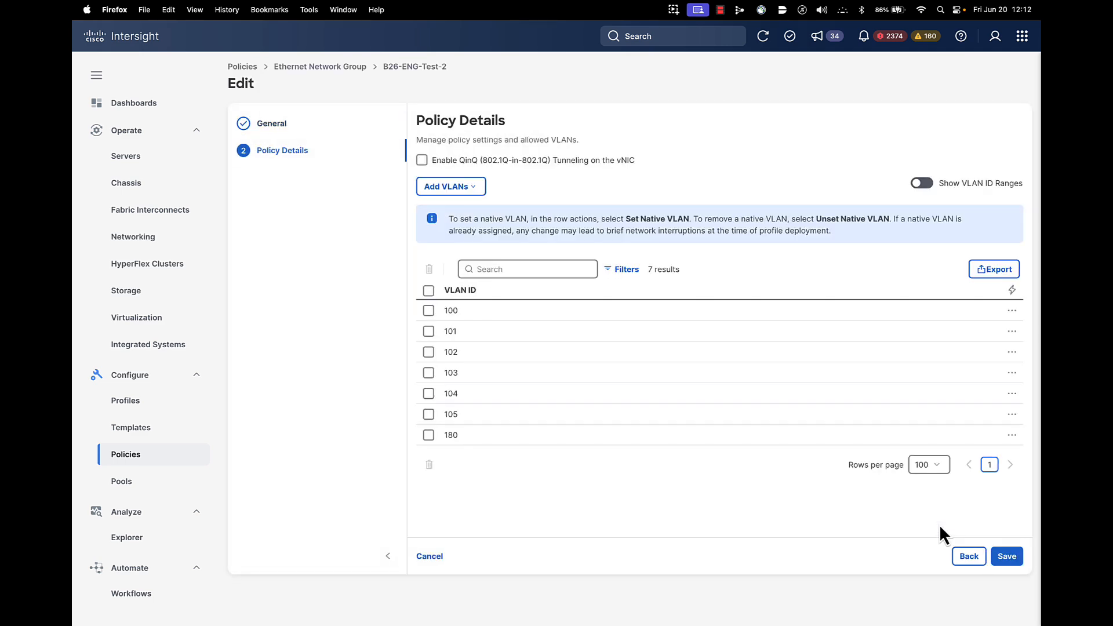
left_click(429, 414)
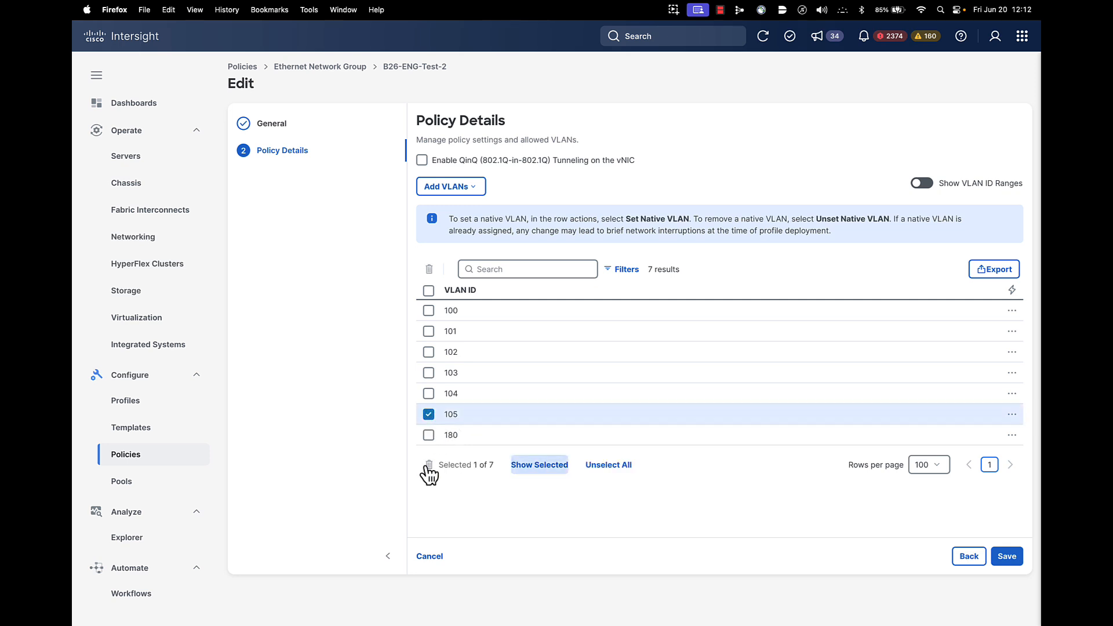
left_click(430, 465)
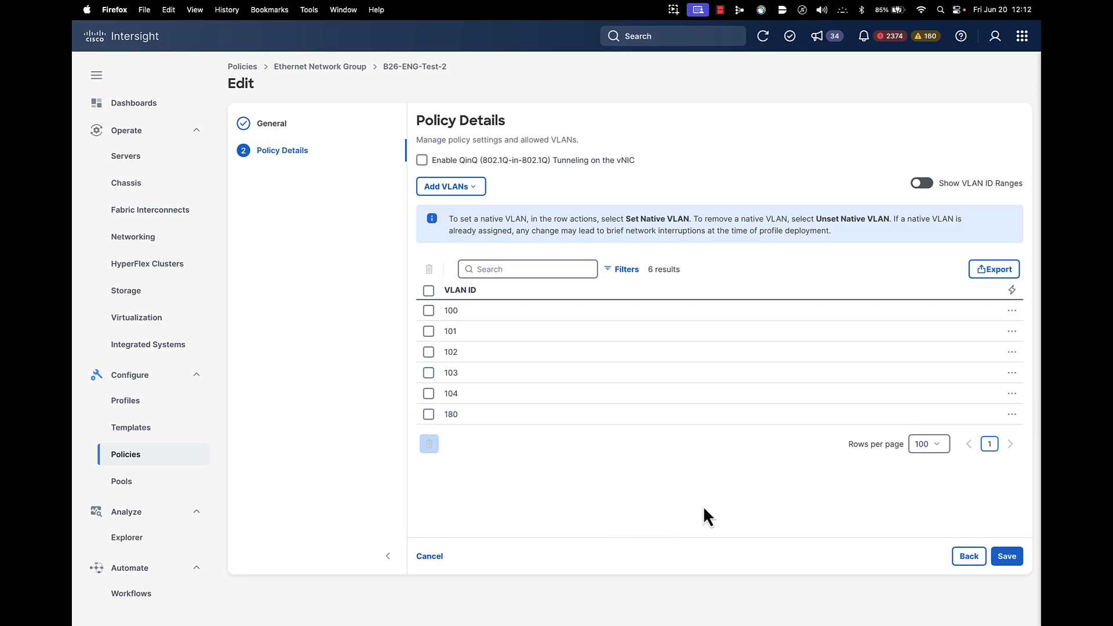
left_click(1007, 556)
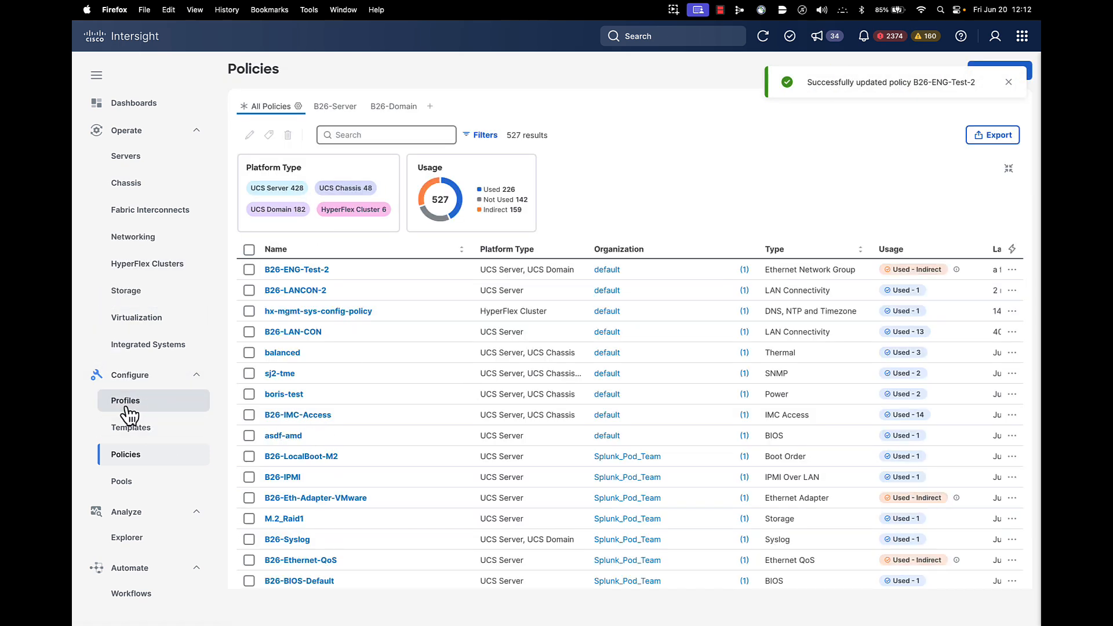
- Open server profile B26-X-SP-1-2 and compare saved and last deployed allowed VLANs in its LAN Connectivity changes
left_click(127, 406)
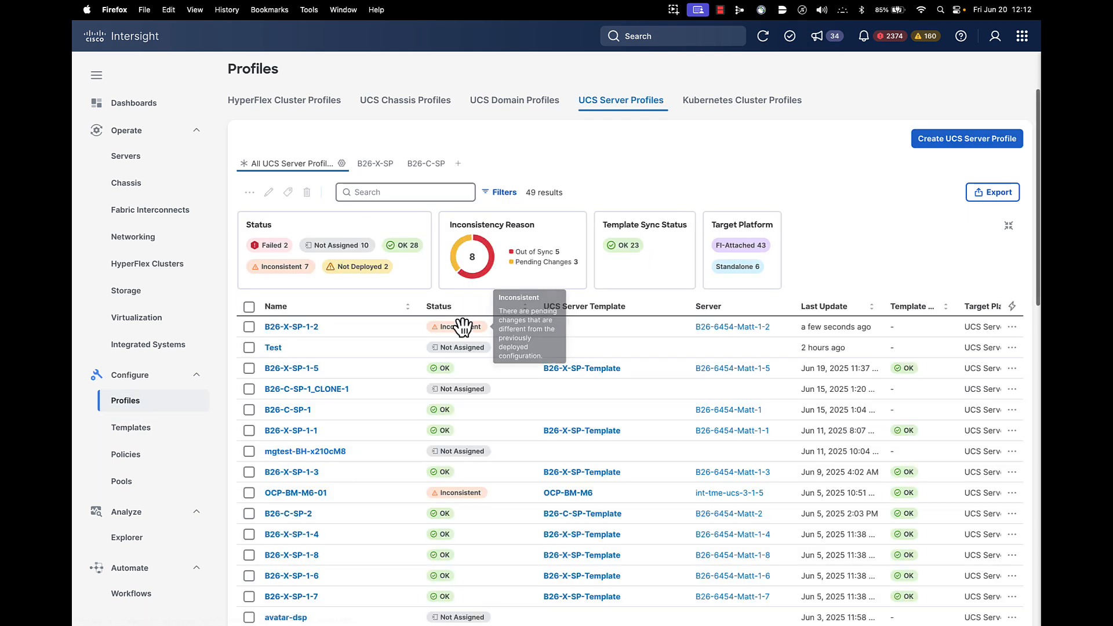
left_click(296, 328)
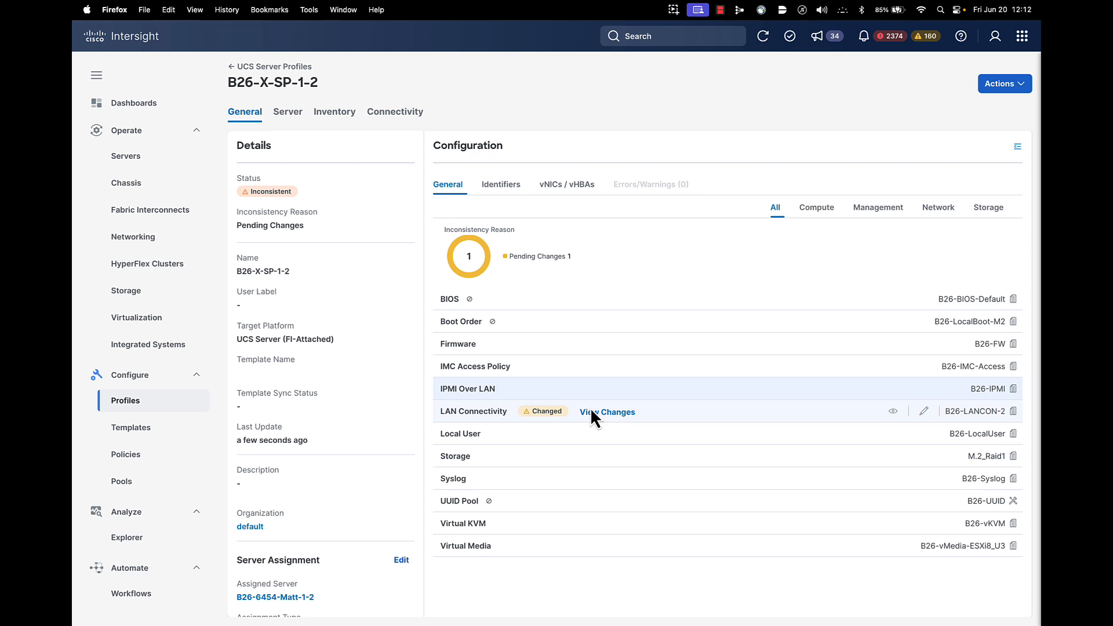
left_click(591, 412)
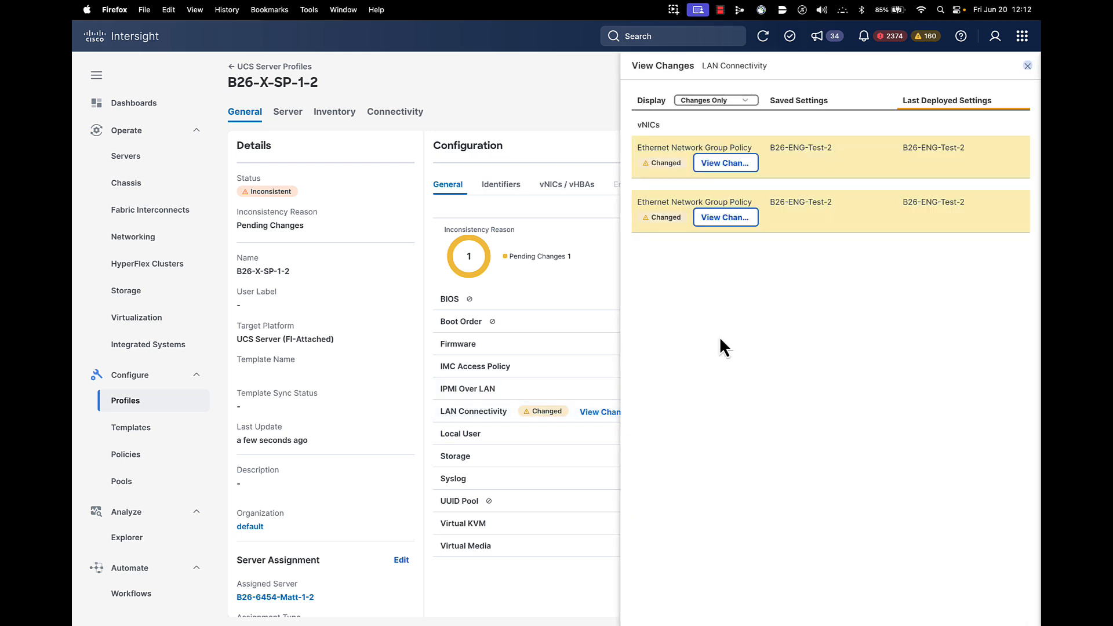
left_click(739, 169)
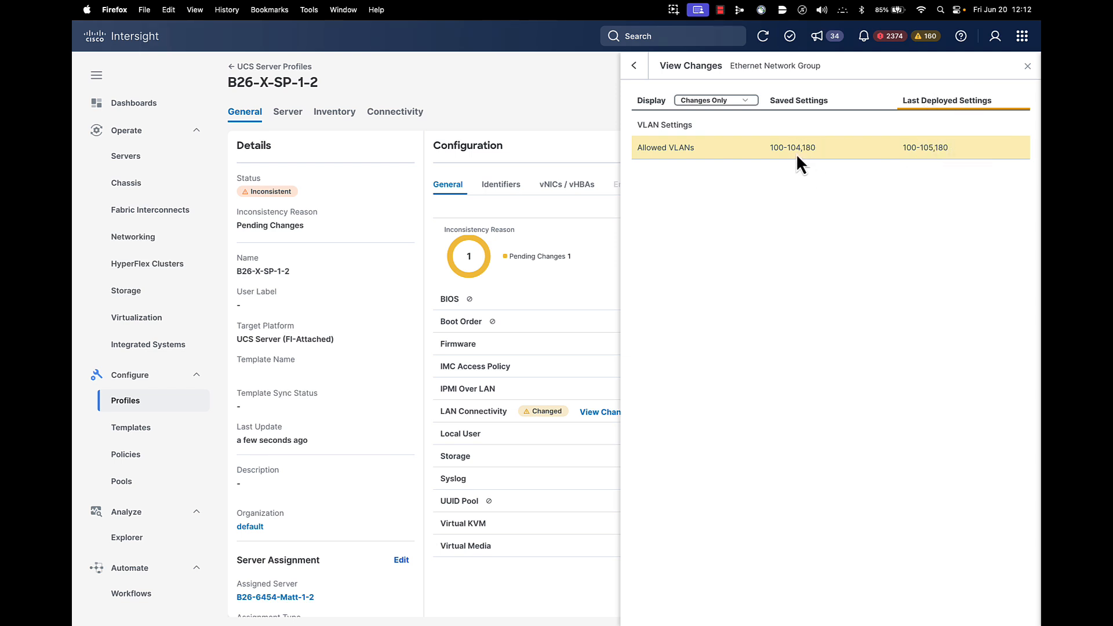
left_click(1026, 66)
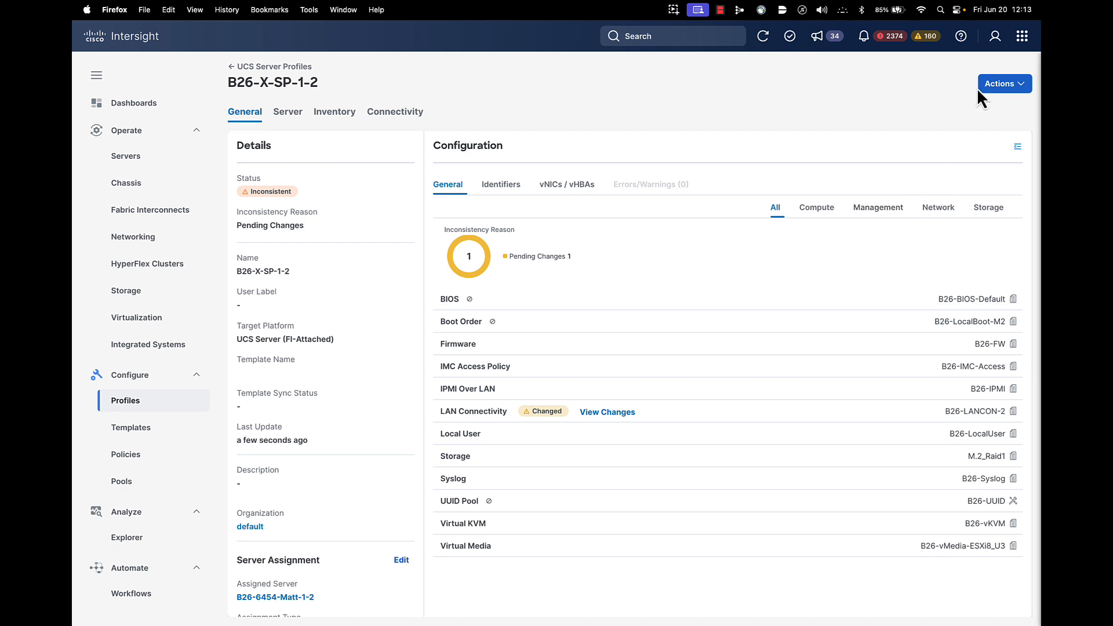
- Deploy server profile B26-X-SP-1-2 from its own page with immediate reboot, acknowledging the potential disruption
left_click(1009, 86)
left_click(963, 104)
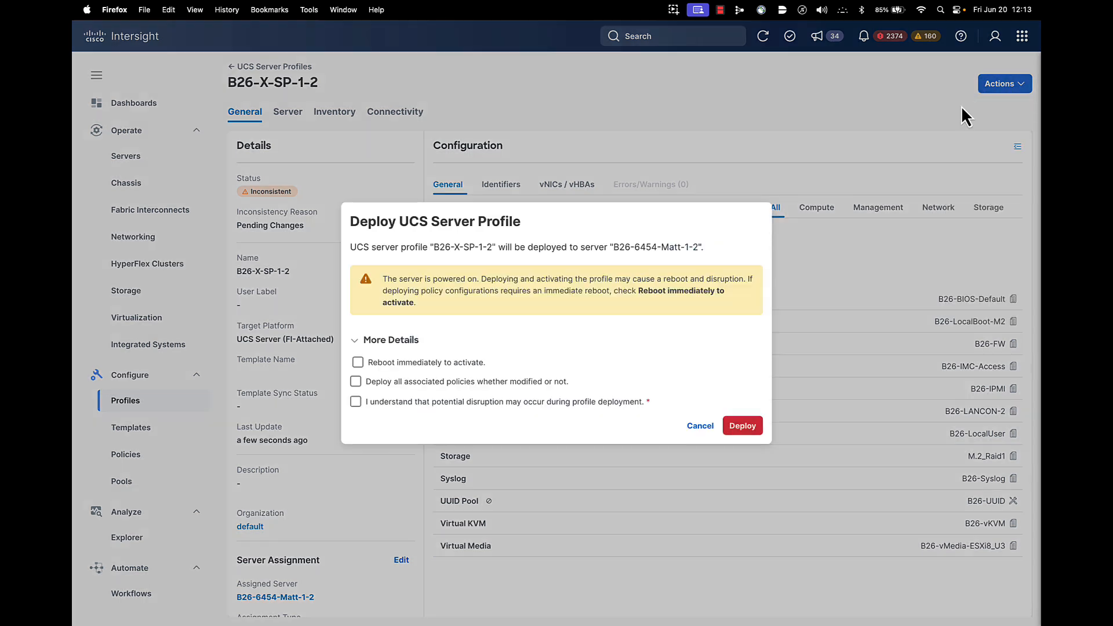
left_click(418, 364)
left_click(381, 407)
left_click(743, 426)
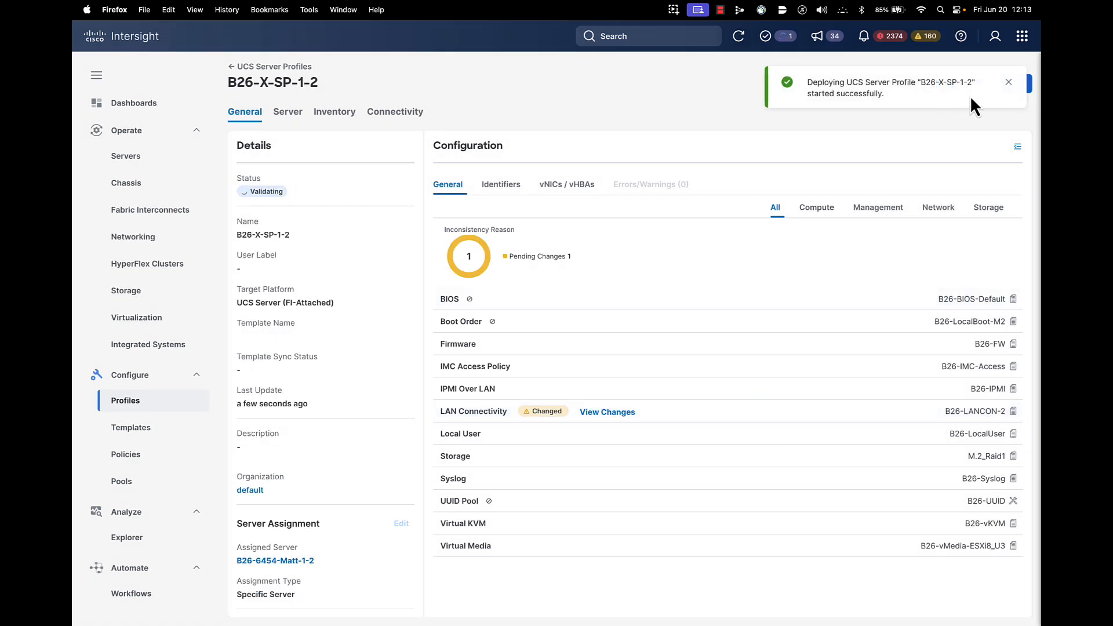
left_click(1008, 86)
- Examine the execution flow and duration of the in-progress Deploy Server Profile request, and return to the requests list
left_click(779, 37)
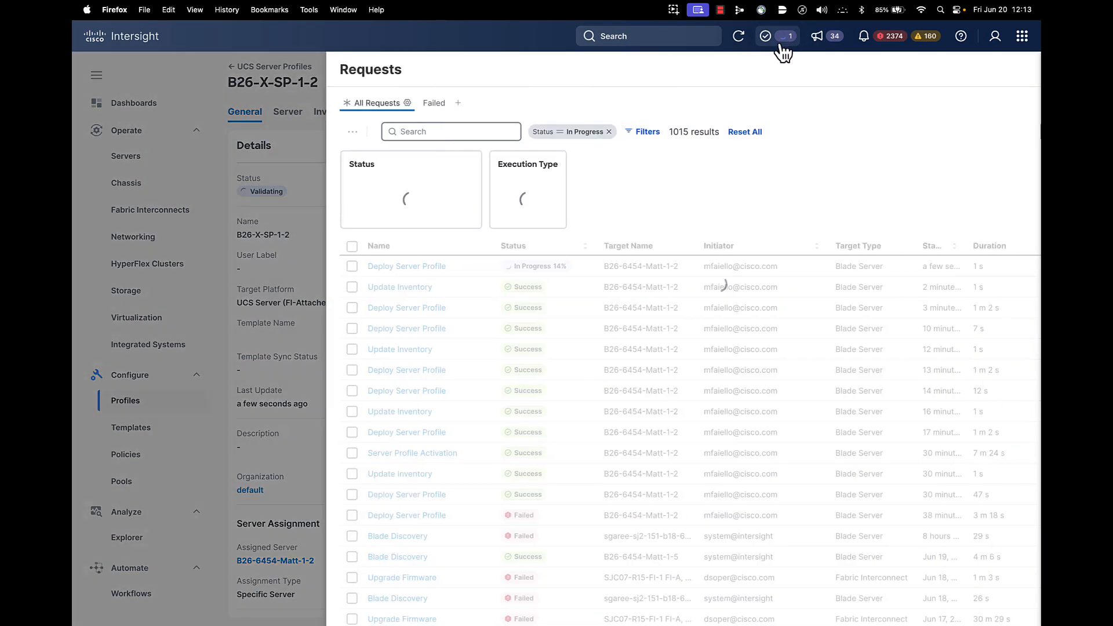
left_click(336, 266)
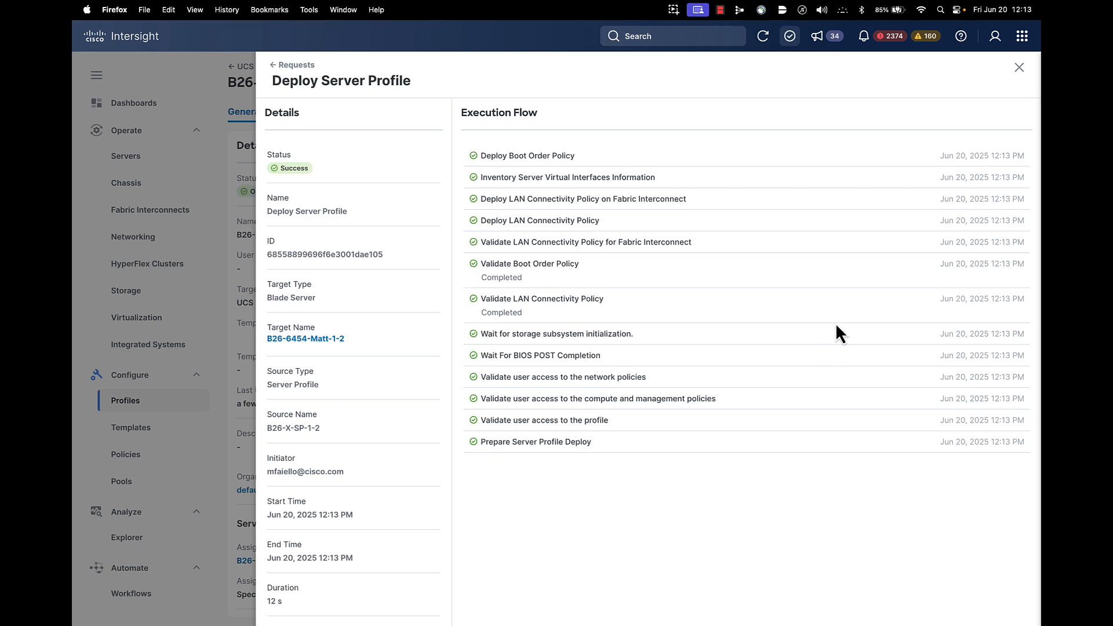
left_click(1019, 68)
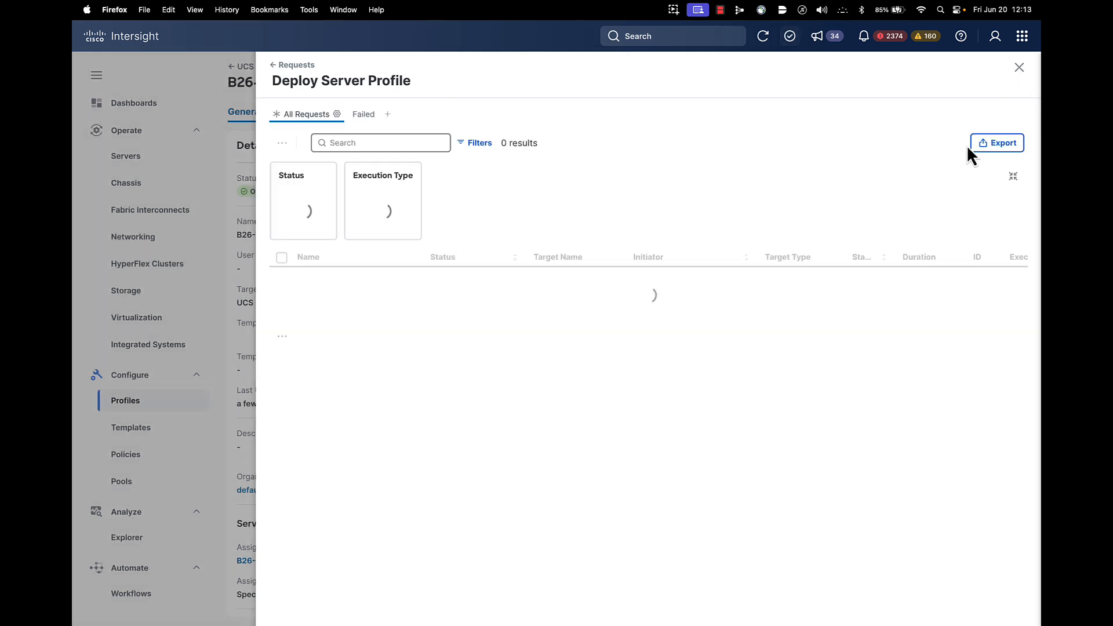
left_click(789, 36)
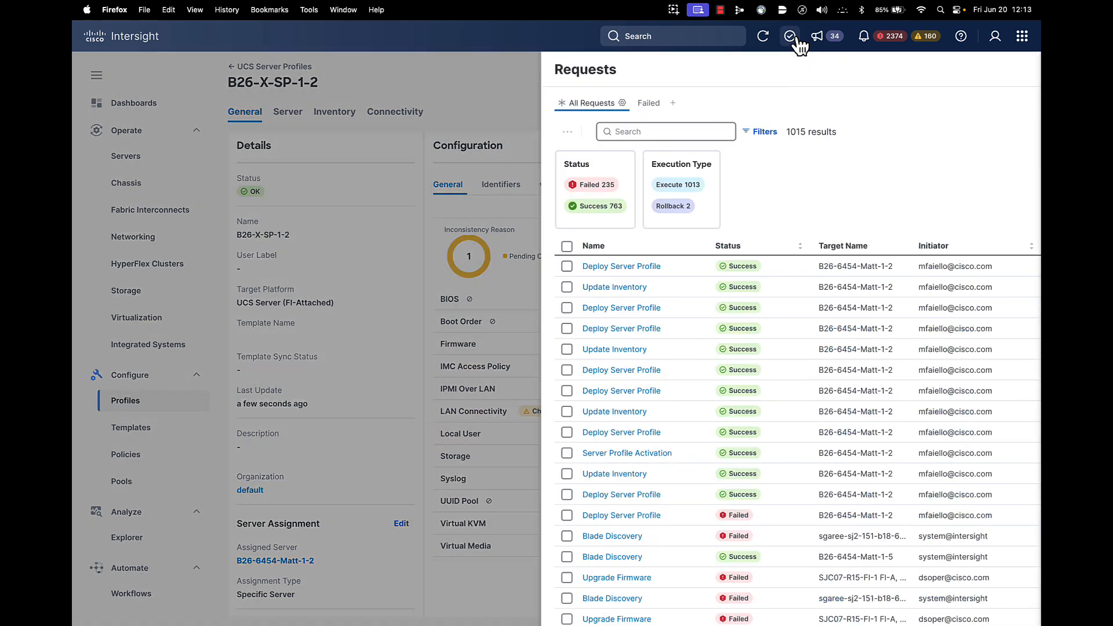